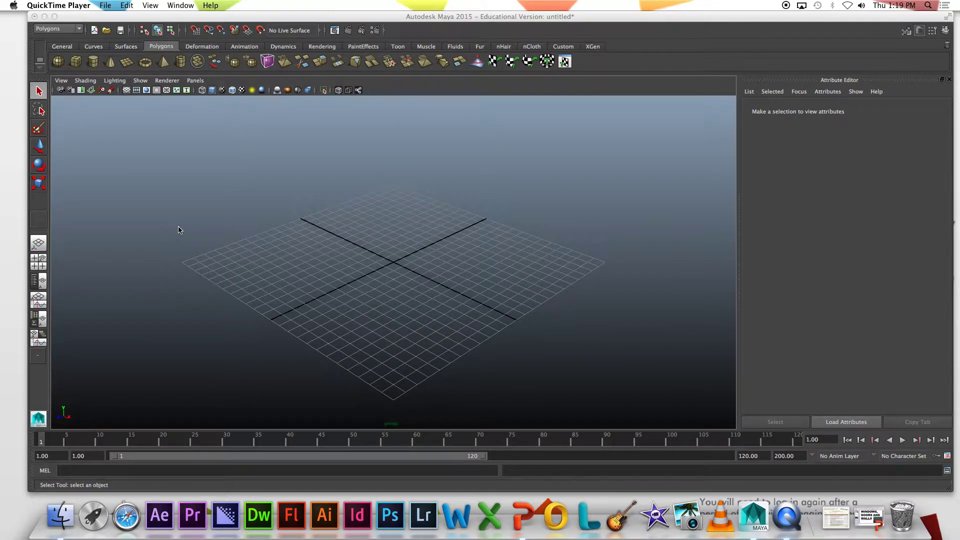
# Bring Maya to the front and start interactive Polygon Cube creation.
pyautogui.click(77, 62)
pyautogui.click(77, 62)
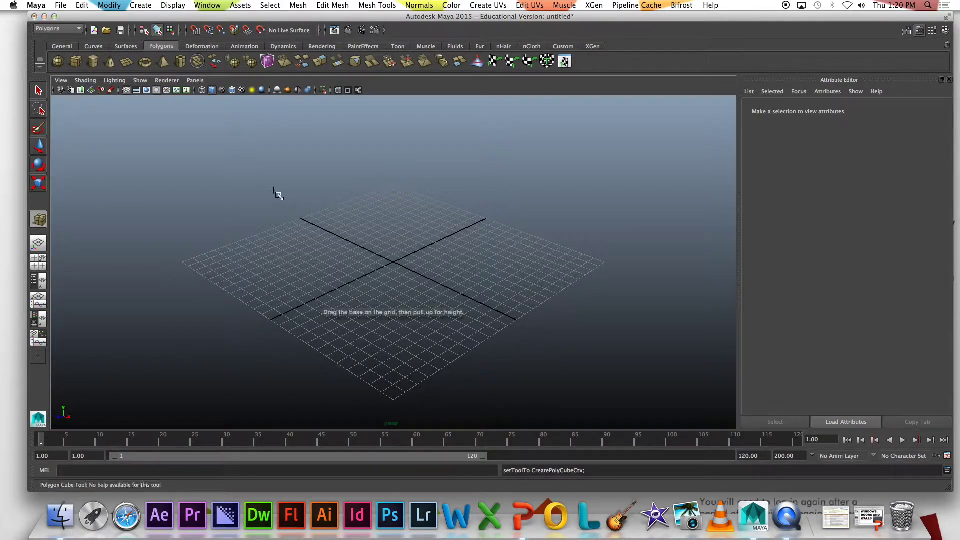
# Draw a long, tall, thin cube as a wall and frame it in a front-facing view.
pyautogui.moveTo(273, 192); pyautogui.dragTo(567, 94)
pyautogui.press('f')
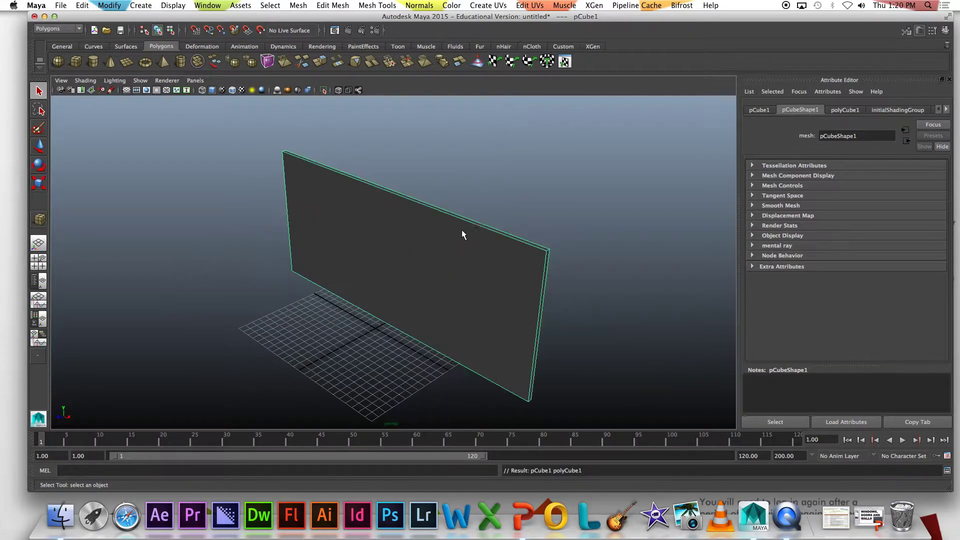
pyautogui.keyDown('alt'); pyautogui.moveTo(414, 246); pyautogui.dragTo(435, 221); pyautogui.keyUp('alt')
pyautogui.keyDown('alt'); pyautogui.moveTo(435, 220); pyautogui.dragTo(438, 235, button='right'); pyautogui.keyUp('alt')
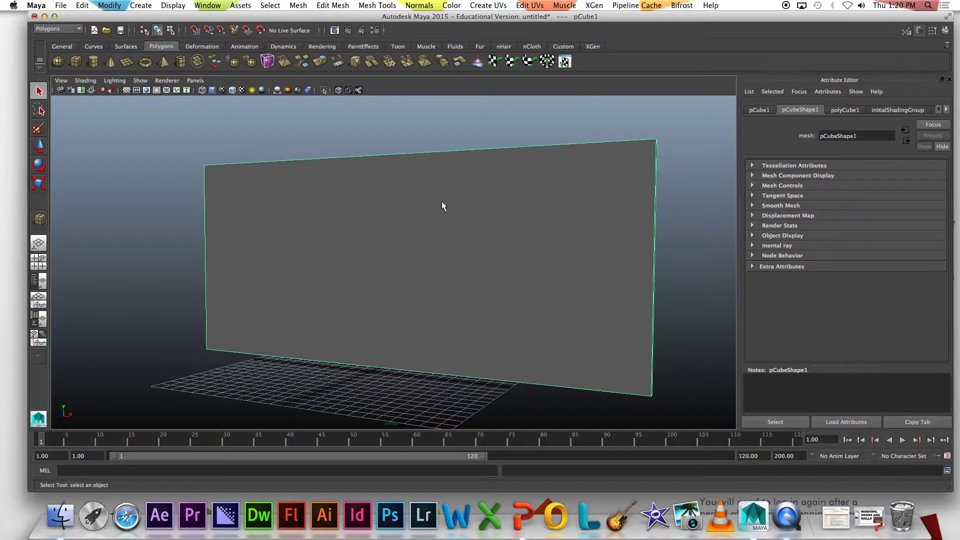
pyautogui.click(380, 6)
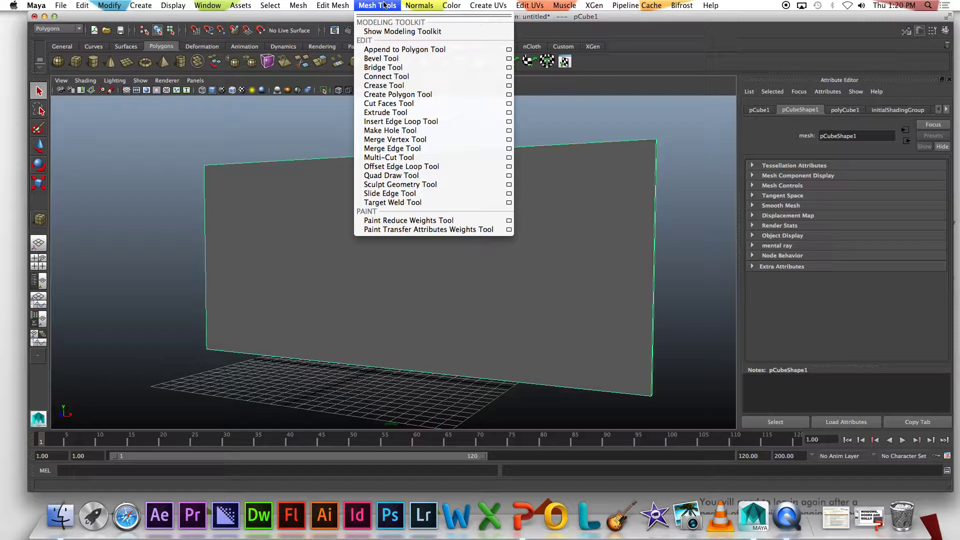
# Insert two horizontal and two vertical edge loops across the wall with the Insert Edge Loop Tool.
pyautogui.click(432, 122)
pyautogui.moveTo(209, 195); pyautogui.dragTo(207, 186)
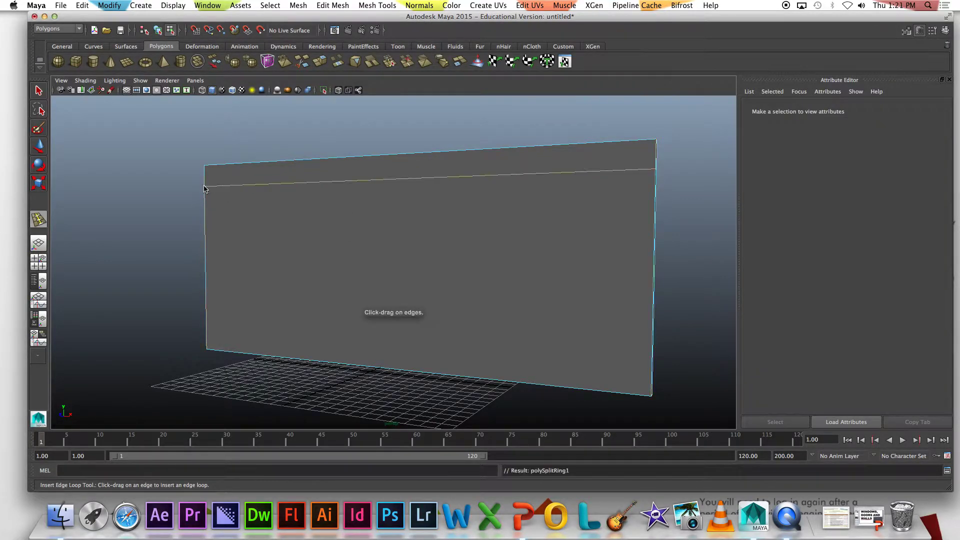
pyautogui.moveTo(213, 283)
pyautogui.mouseDown()
pyautogui.moveTo(208, 277)
pyautogui.moveTo(207, 286)
pyautogui.mouseUp()
pyautogui.moveTo(324, 161); pyautogui.dragTo(308, 159)
pyautogui.moveTo(483, 152); pyautogui.dragTo(505, 156)
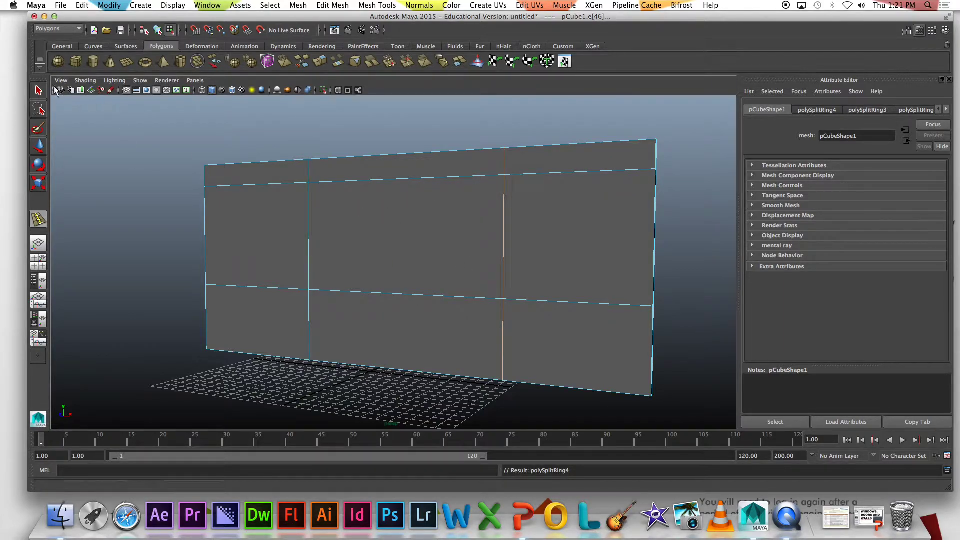
# In face mode, delete the wall's centre face on both the front and the back.
pyautogui.click(40, 93)
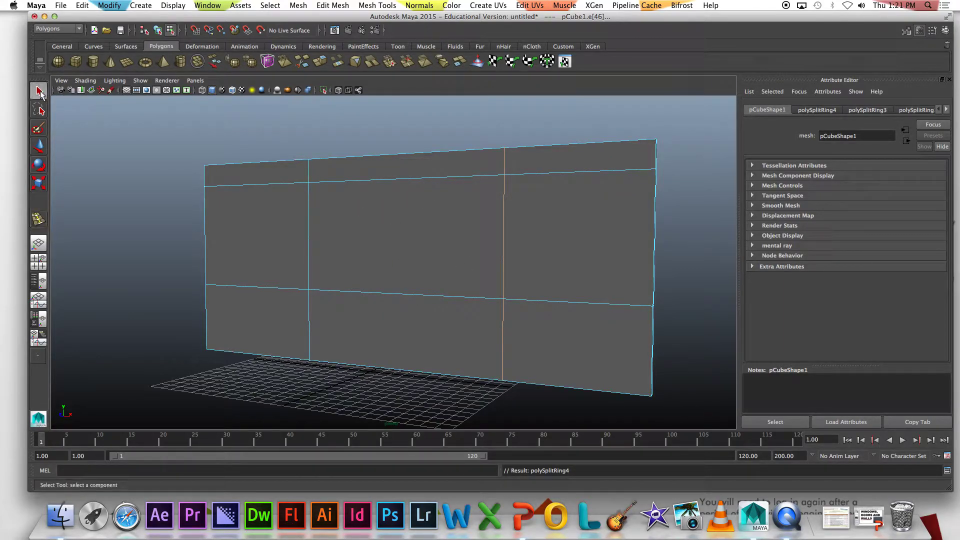
pyautogui.rightClick(365, 218)
pyautogui.moveTo(367, 224); pyautogui.dragTo(366, 242, button='right')
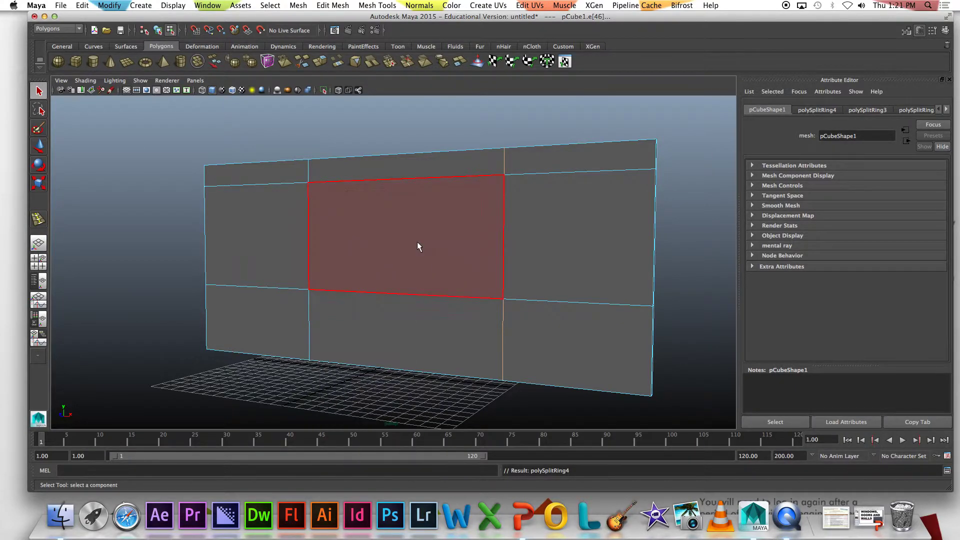
pyautogui.click(417, 242)
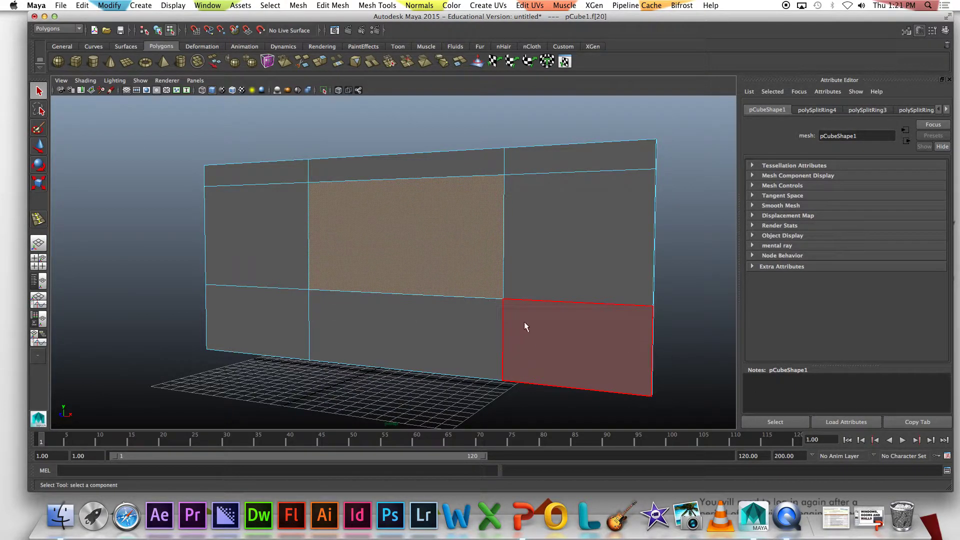
pyautogui.moveTo(524, 322)
pyautogui.keyDown('alt'); pyautogui.mouseDown()
pyautogui.moveTo(465, 321)
pyautogui.moveTo(510, 300)
pyautogui.moveTo(529, 315)
pyautogui.mouseUp(); pyautogui.keyUp('alt')
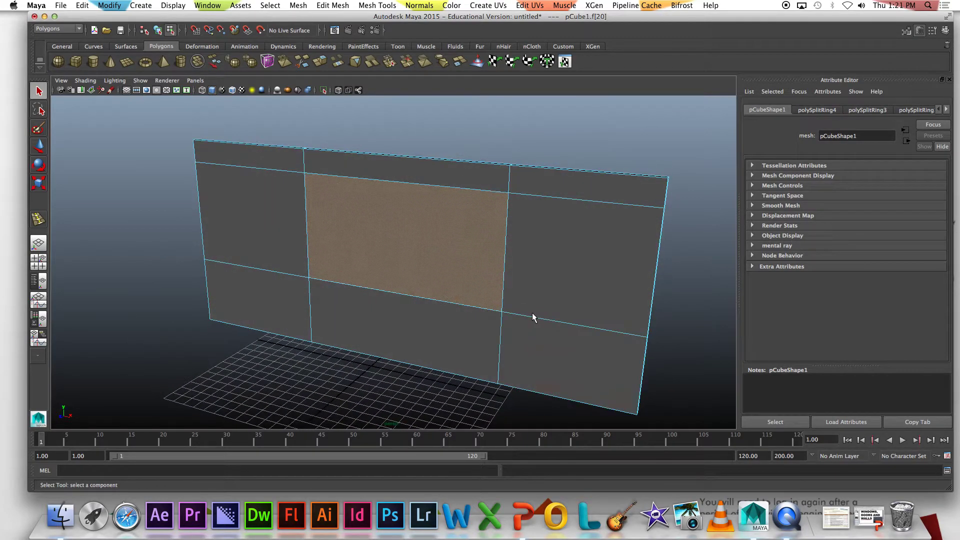
pyautogui.press('Delete')
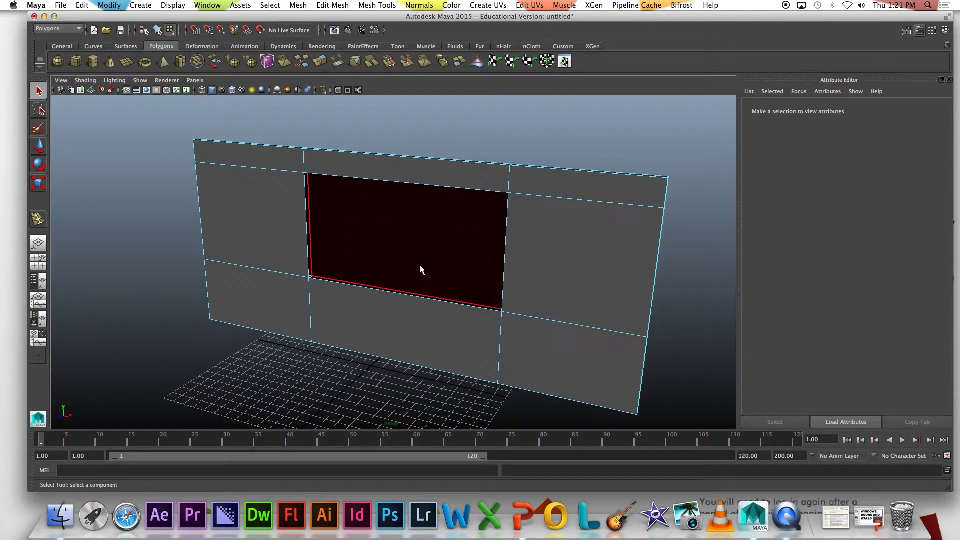
pyautogui.click(420, 270)
pyautogui.keyDown('alt'); pyautogui.moveTo(496, 250); pyautogui.dragTo(460, 279); pyautogui.keyUp('alt')
pyautogui.press('Delete')
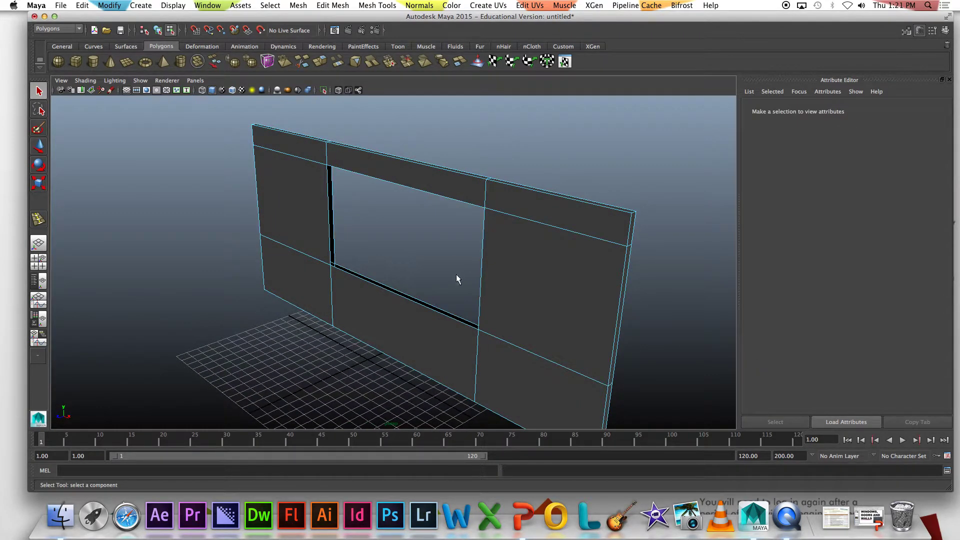
pyautogui.scroll(3, 456, 278)
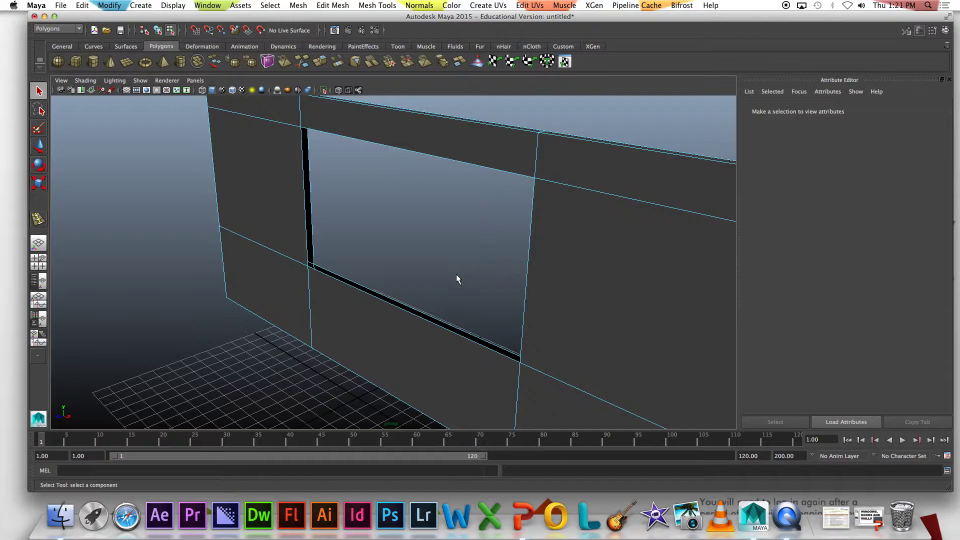
pyautogui.keyDown('alt'); pyautogui.moveTo(456, 278); pyautogui.dragTo(358, 288); pyautogui.keyUp('alt')
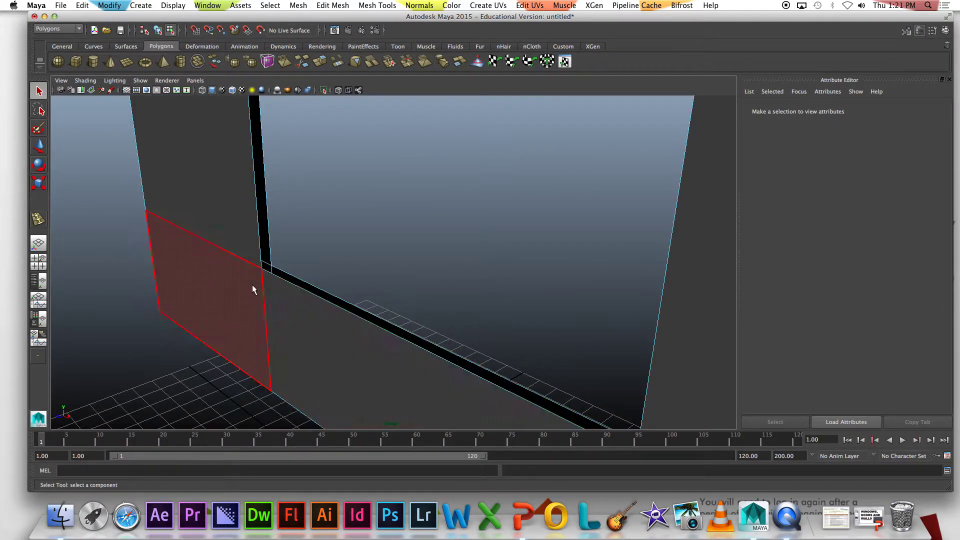
pyautogui.moveTo(436, 276)
pyautogui.keyDown('alt'); pyautogui.mouseDown()
pyautogui.moveTo(392, 246)
pyautogui.moveTo(296, 305)
pyautogui.moveTo(405, 294)
pyautogui.moveTo(434, 259)
pyautogui.mouseUp(); pyautogui.keyUp('alt')
pyautogui.scroll(2, 267, 319)
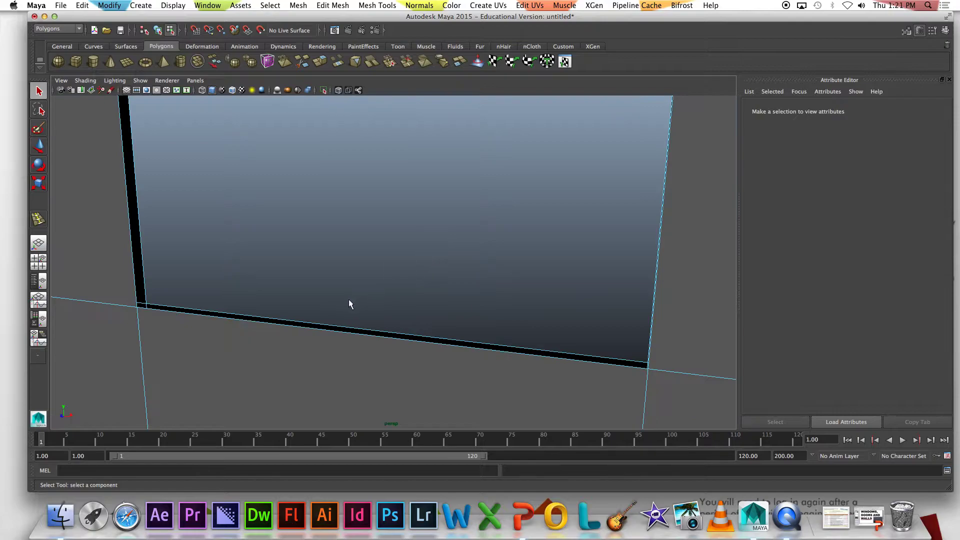
pyautogui.keyDown('alt'); pyautogui.moveTo(349, 300); pyautogui.dragTo(317, 307); pyautogui.keyUp('alt')
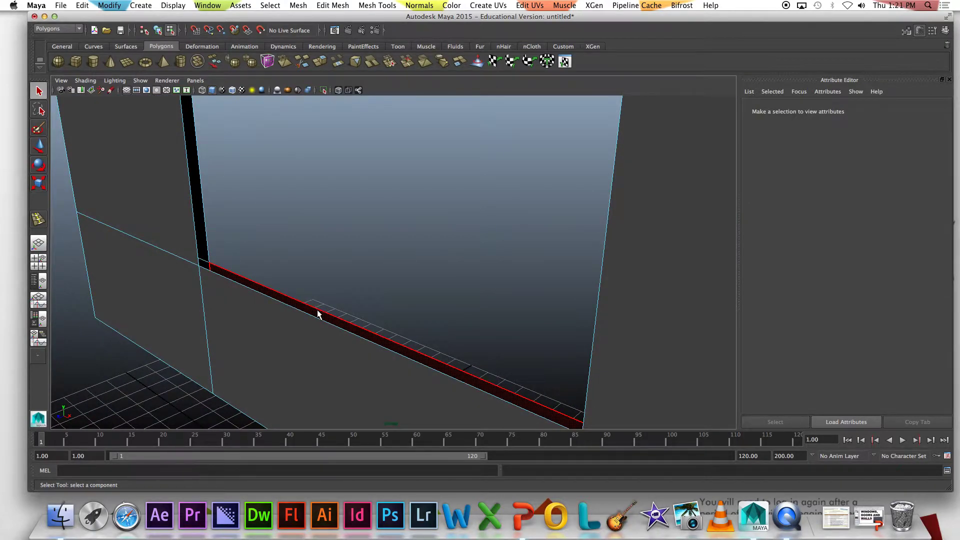
# In edge mode, select the edge loop along the bottom of the window opening.
pyautogui.rightClick(168, 229)
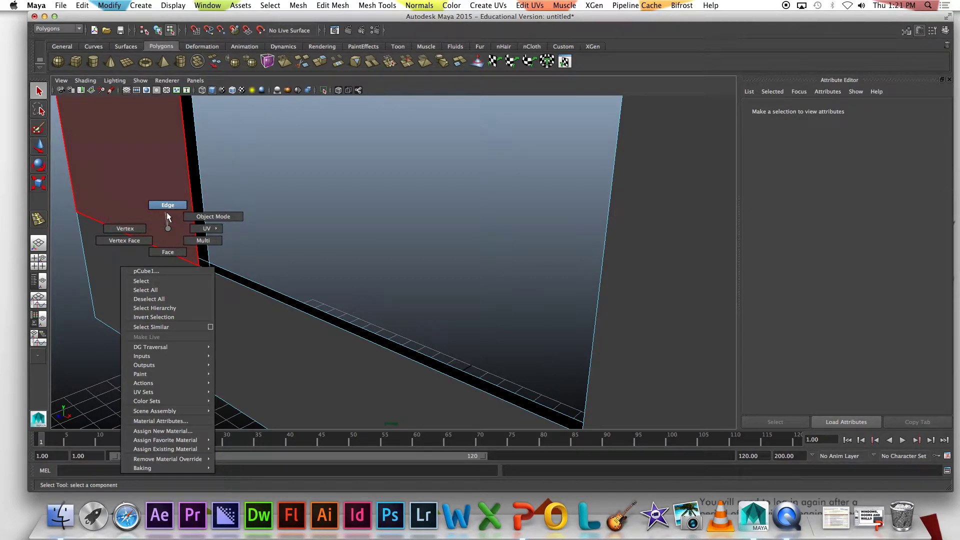
pyautogui.moveTo(167, 216); pyautogui.dragTo(168, 215, button='right')
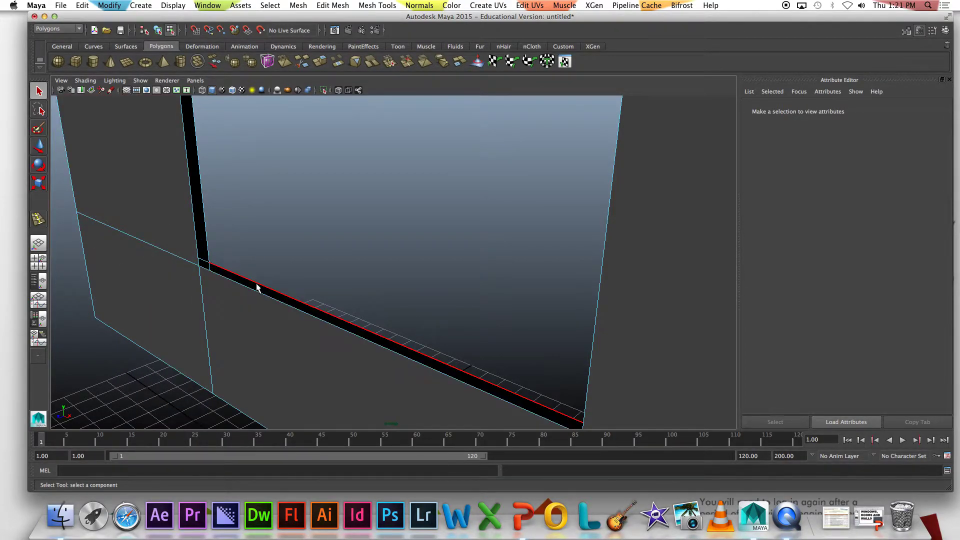
pyautogui.click(255, 289)
pyautogui.scroll(-3, 311, 294)
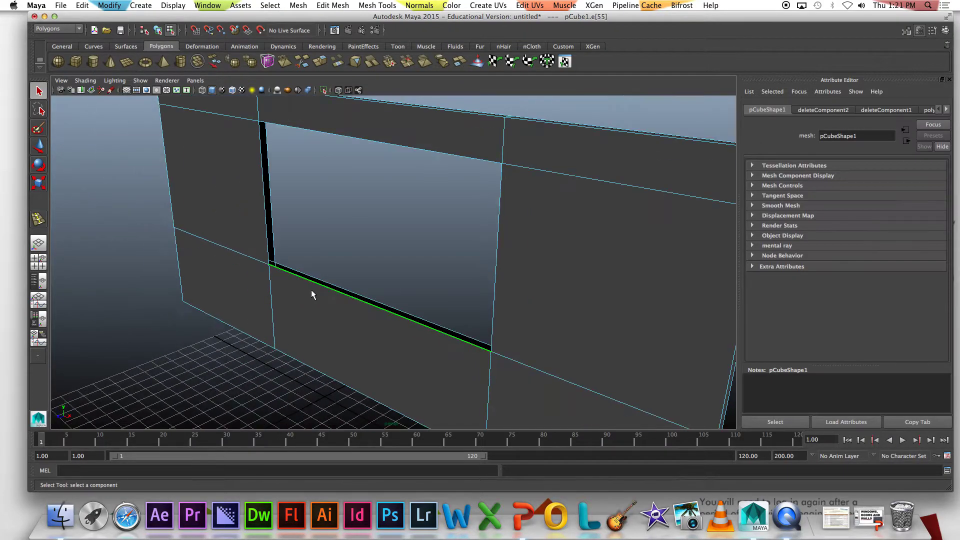
pyautogui.press('w')
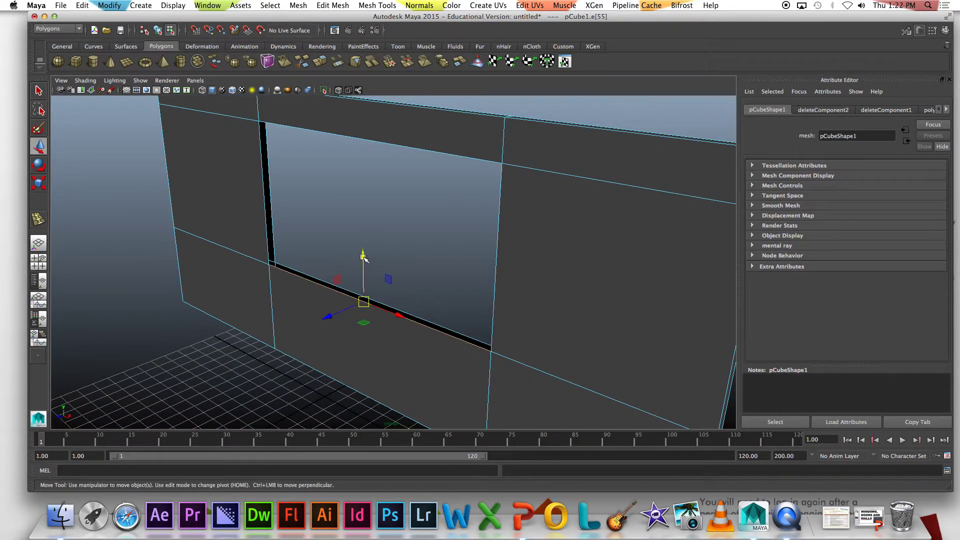
pyautogui.moveTo(363, 258)
pyautogui.mouseDown()
pyautogui.moveTo(368, 218)
pyautogui.moveTo(365, 245)
pyautogui.moveTo(374, 251)
pyautogui.mouseUp()
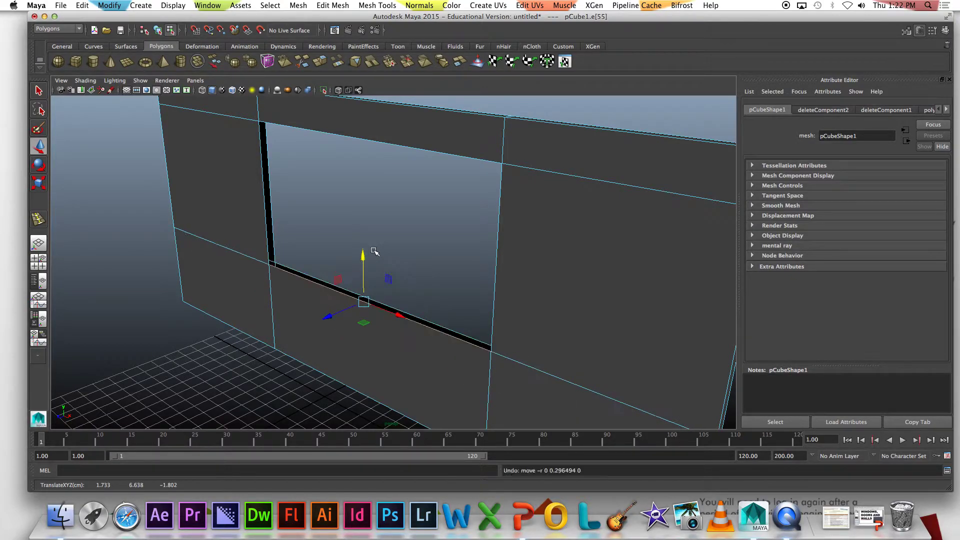
pyautogui.scroll(5, 422, 270)
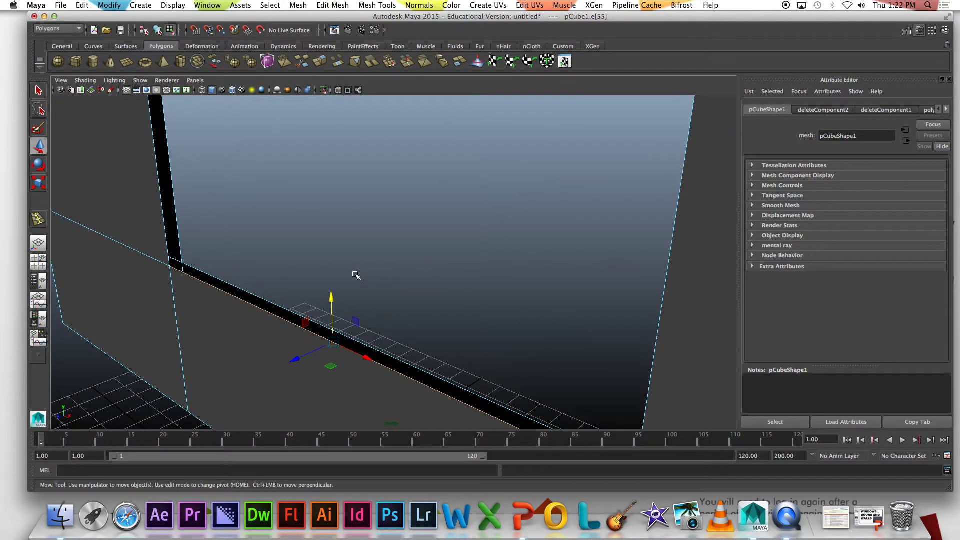
pyautogui.doubleClick(253, 295)
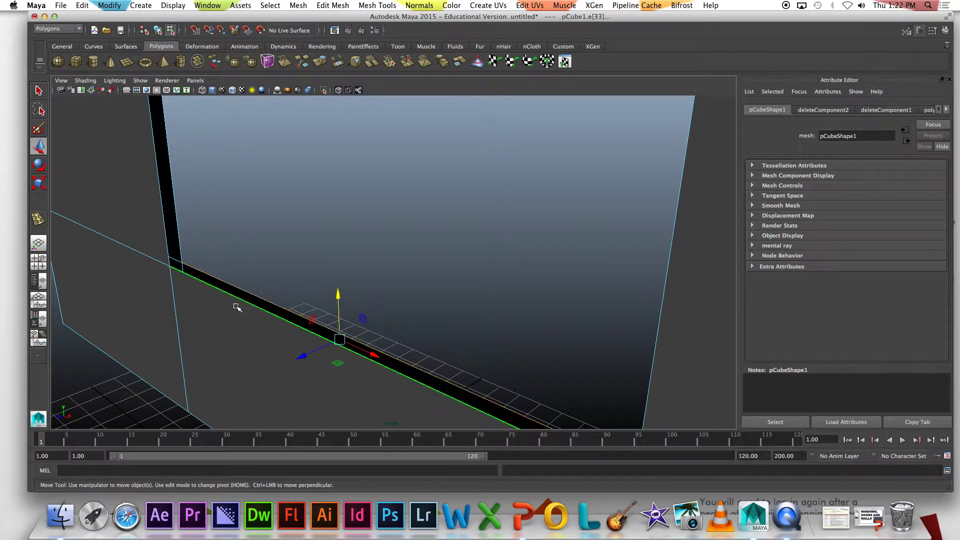
# Bridge the opening's bottom edges with the Bridge Tool and adjust the bridge Divisions.
pyautogui.click(376, 7)
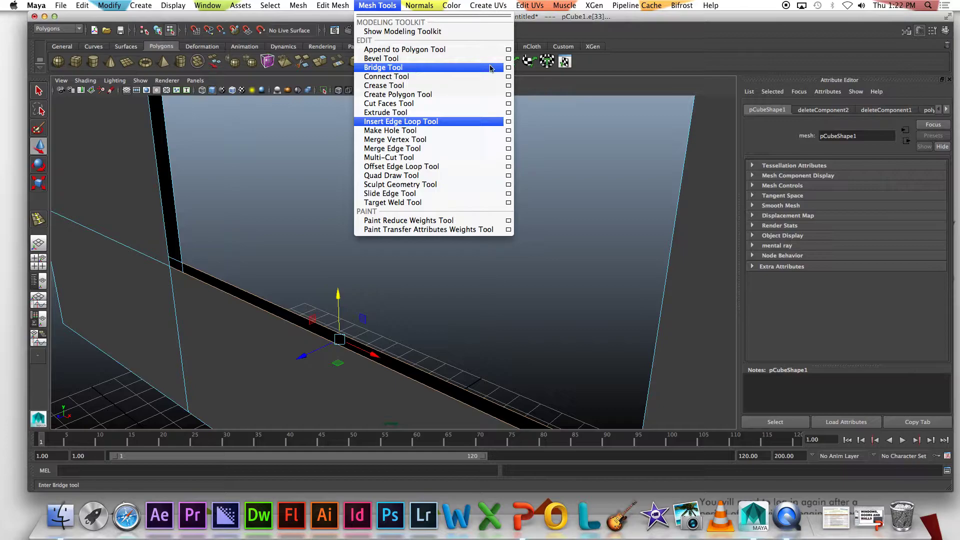
pyautogui.click(509, 69)
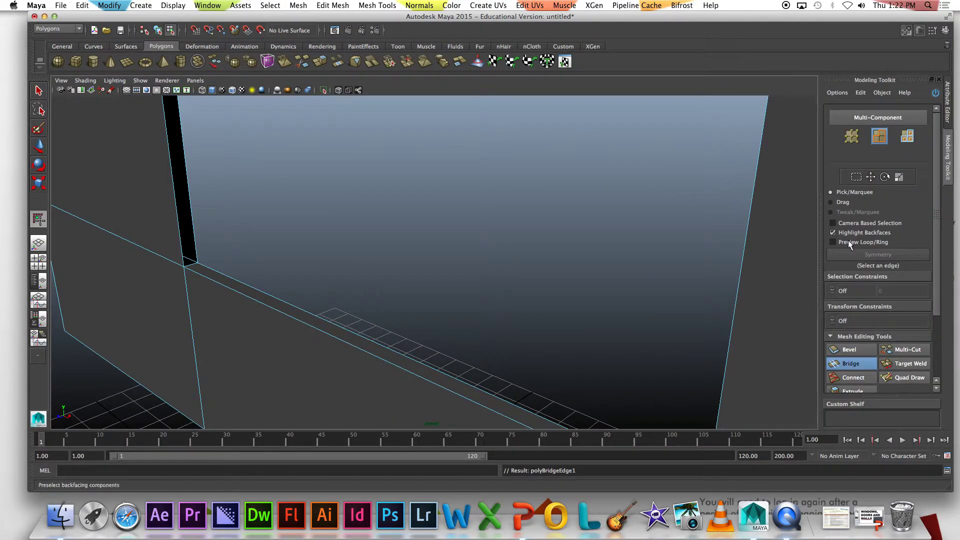
pyautogui.scroll(-4, 855, 248)
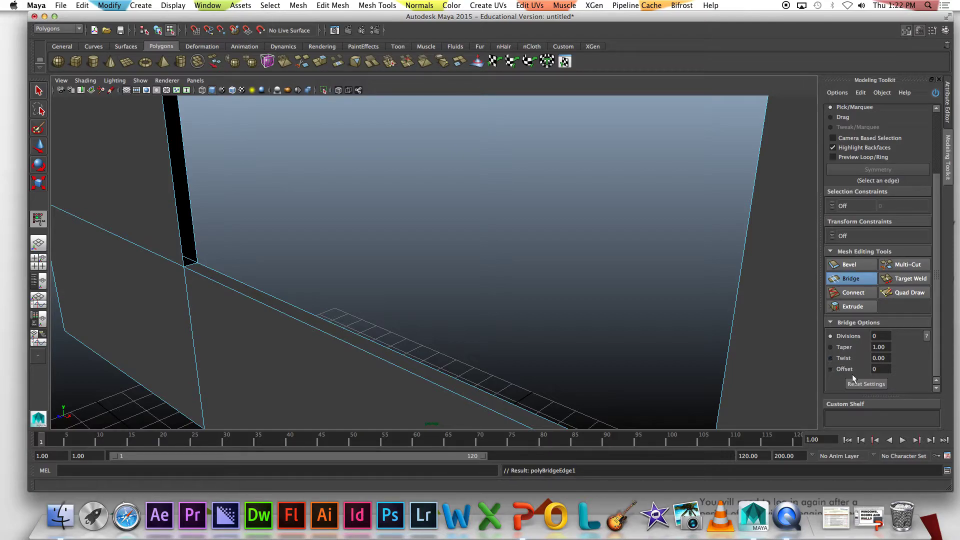
pyautogui.click(854, 340)
pyautogui.click(858, 336)
pyautogui.moveTo(488, 349); pyautogui.dragTo(368, 352)
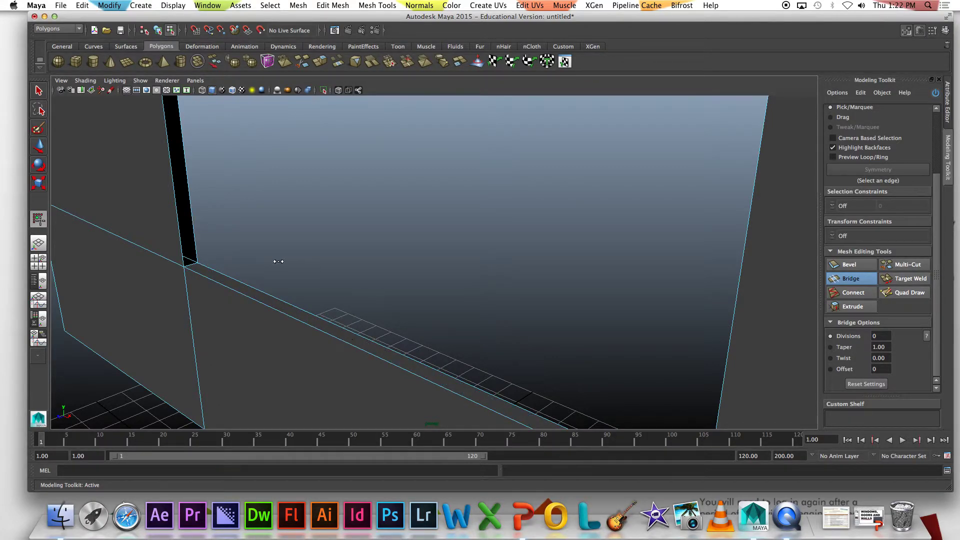
pyautogui.scroll(-2, 279, 261)
# Select the two edges across the top gap of the opening and bridge them closed.
pyautogui.press('q')
pyautogui.keyDown('alt'); pyautogui.moveTo(390, 203); pyautogui.dragTo(339, 152); pyautogui.keyUp('alt')
pyautogui.click(310, 125)
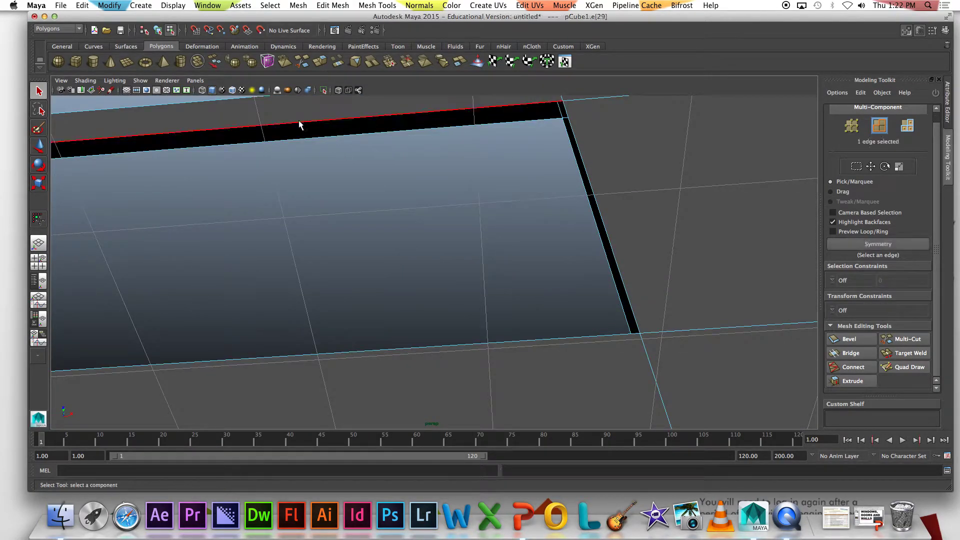
pyautogui.click(303, 123)
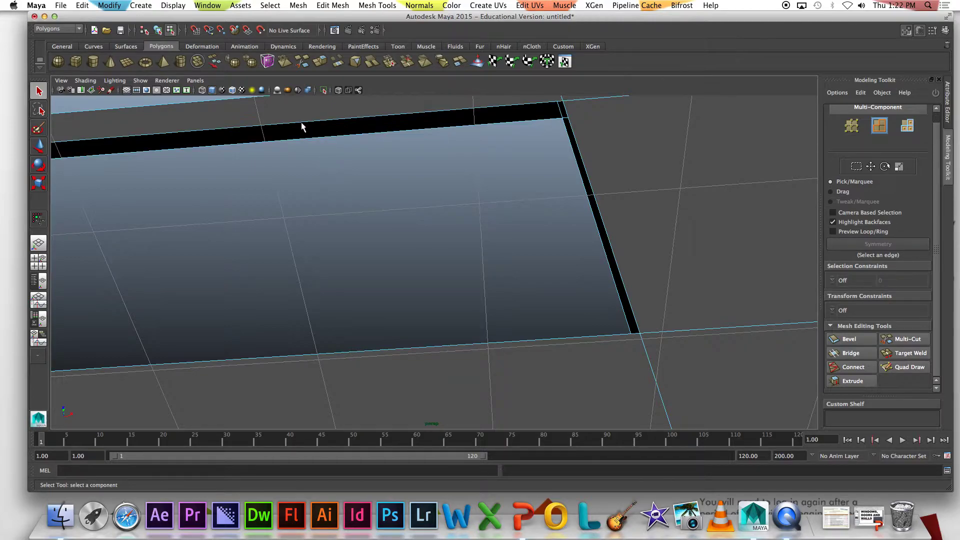
pyautogui.click(299, 134)
pyautogui.click(306, 145)
pyautogui.click(313, 136)
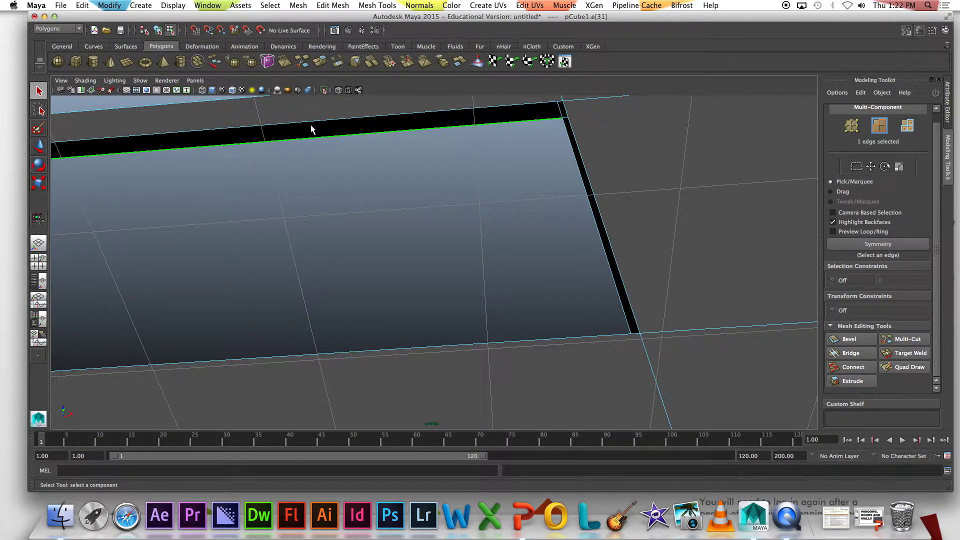
pyautogui.keyDown('shift'); pyautogui.click(315, 123); pyautogui.keyUp('shift')
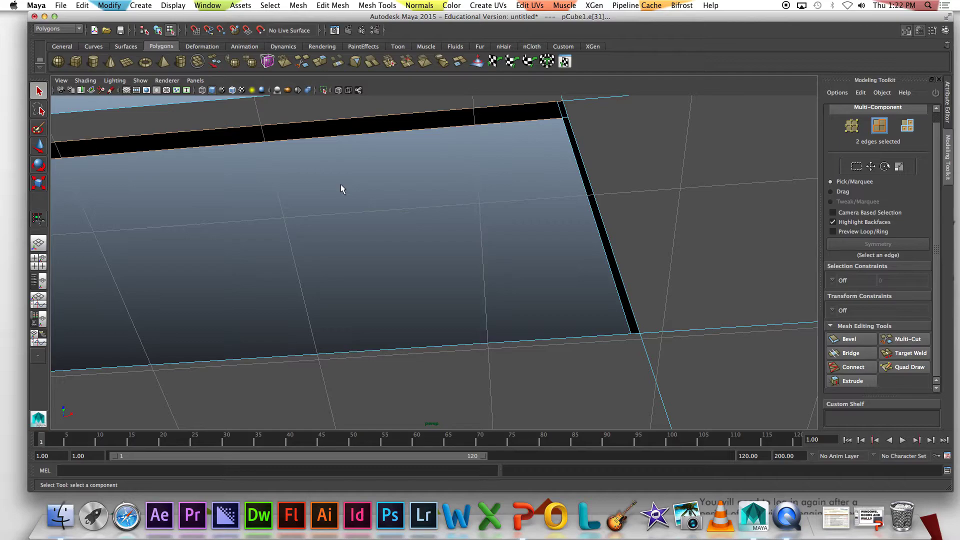
pyautogui.keyDown('shift'); pyautogui.moveTo(341, 185); pyautogui.dragTo(355, 202, button='right'); pyautogui.keyUp('shift')
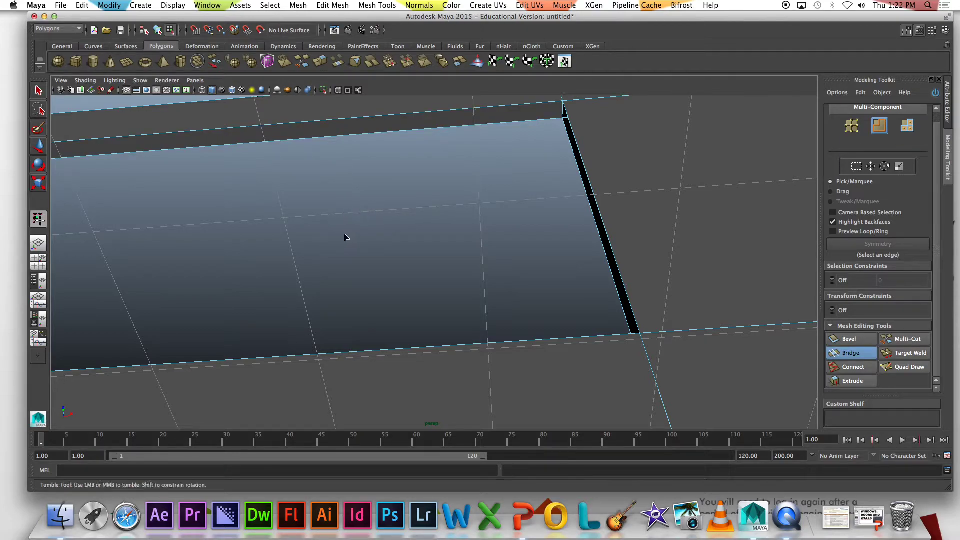
pyautogui.keyDown('alt'); pyautogui.moveTo(345, 237); pyautogui.dragTo(357, 205); pyautogui.keyUp('alt')
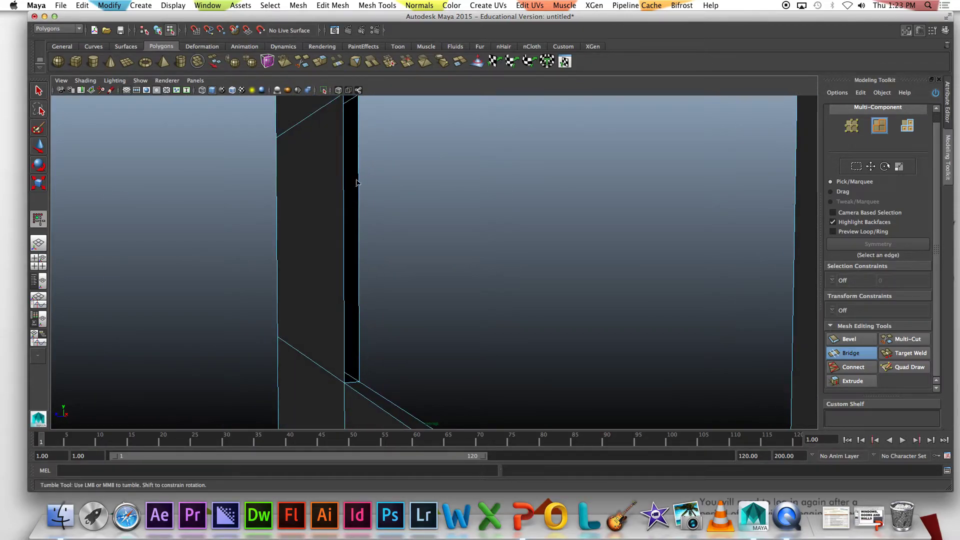
pyautogui.keyDown('alt'); pyautogui.moveTo(399, 189); pyautogui.dragTo(332, 157, button='middle'); pyautogui.keyUp('alt')
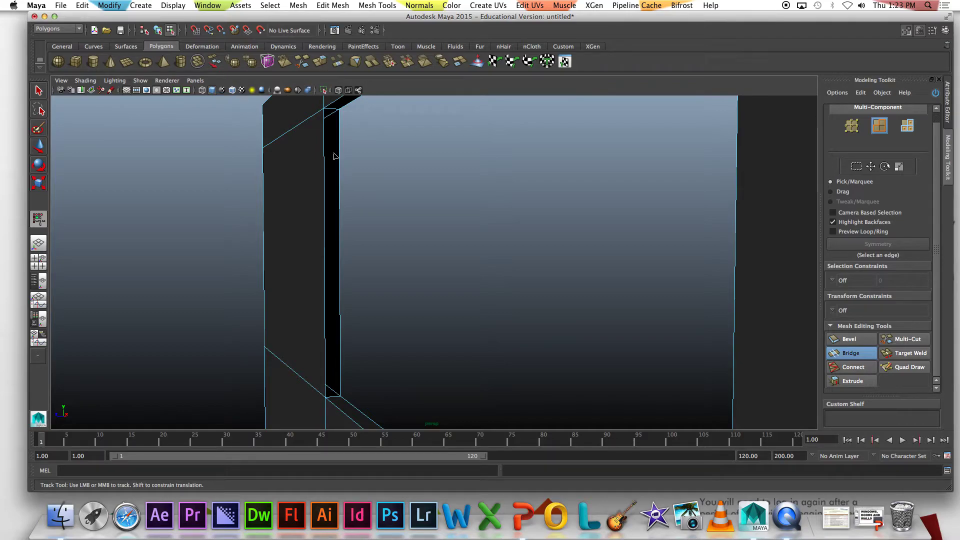
# Select the border edge loop along the opening's left jamb.
pyautogui.click(38, 91)
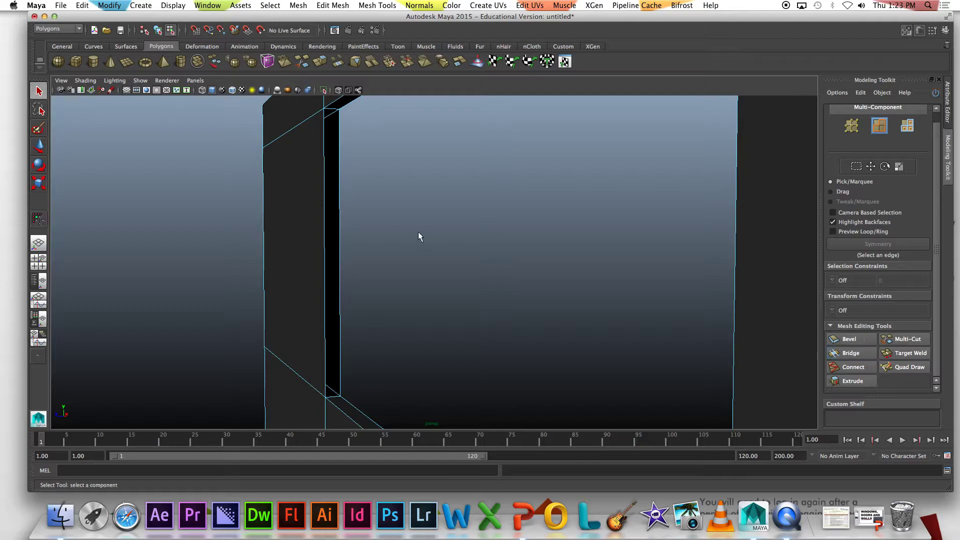
pyautogui.doubleClick(341, 194)
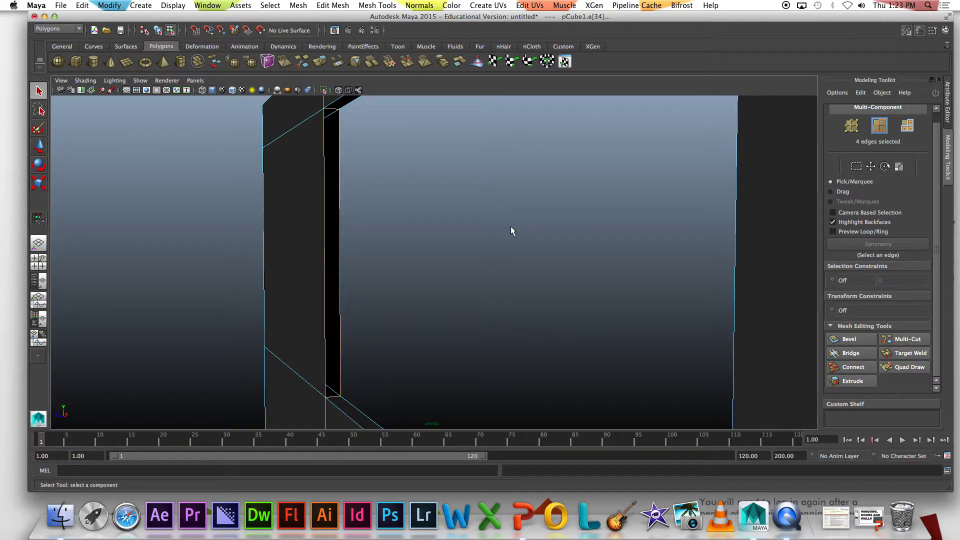
pyautogui.keyDown('alt'); pyautogui.moveTo(511, 231); pyautogui.dragTo(545, 230); pyautogui.keyUp('alt')
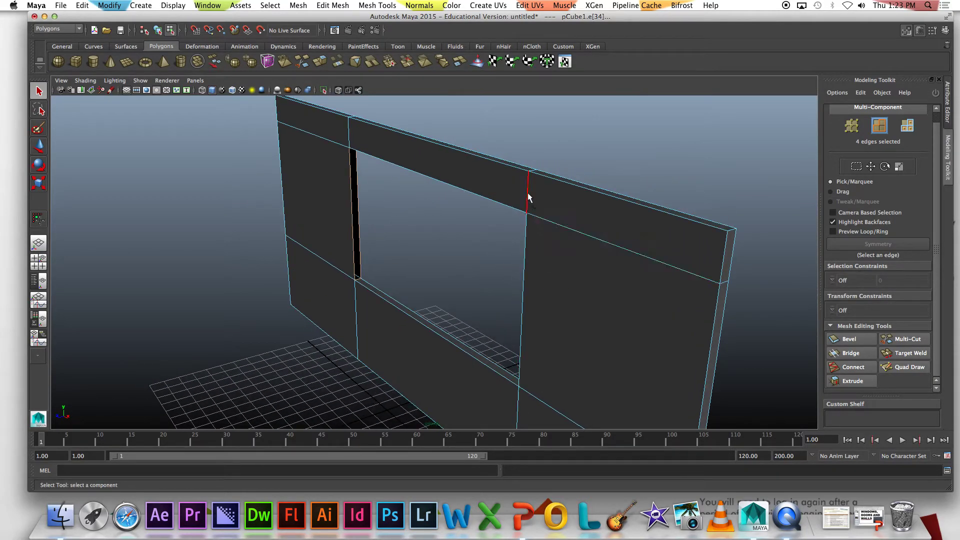
pyautogui.click(528, 193)
pyautogui.click(406, 314)
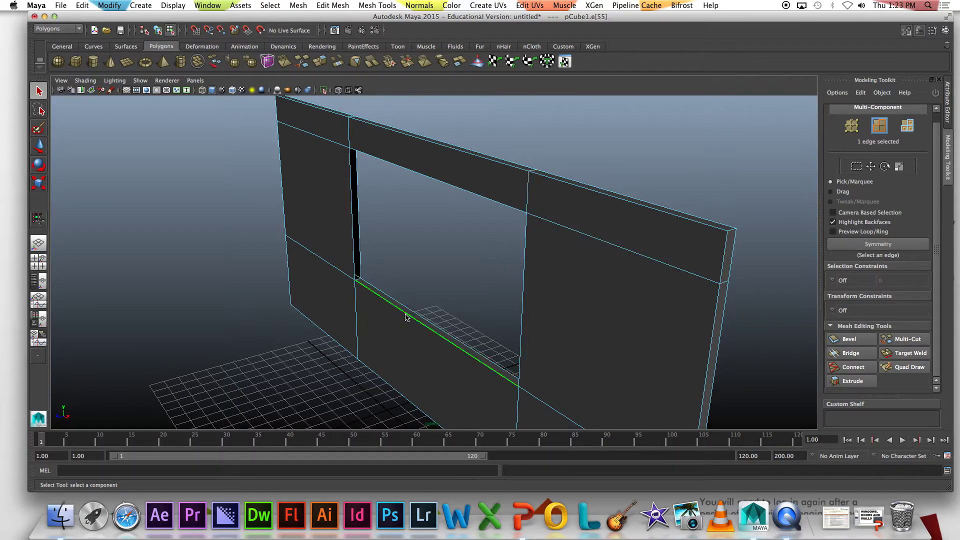
pyautogui.doubleClick(354, 204)
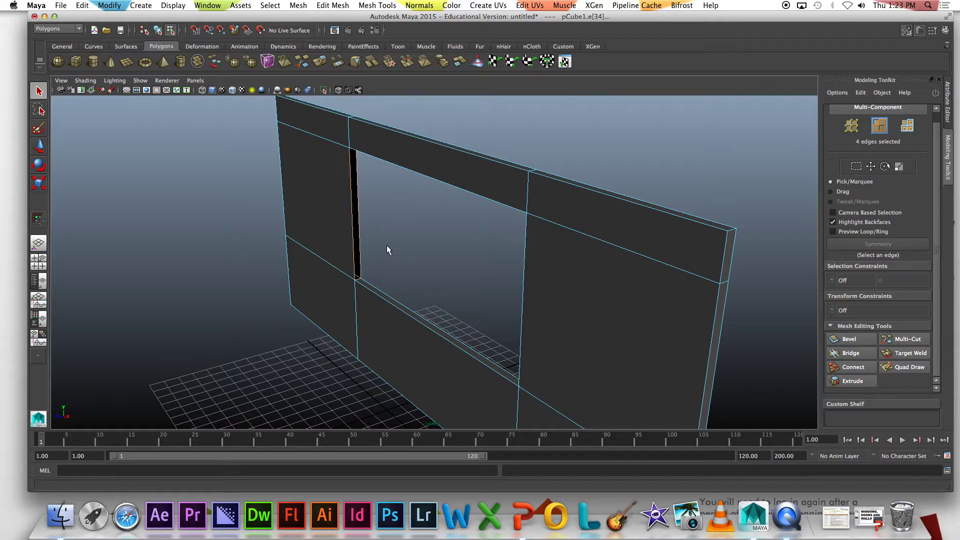
pyautogui.scroll(4, 435, 208)
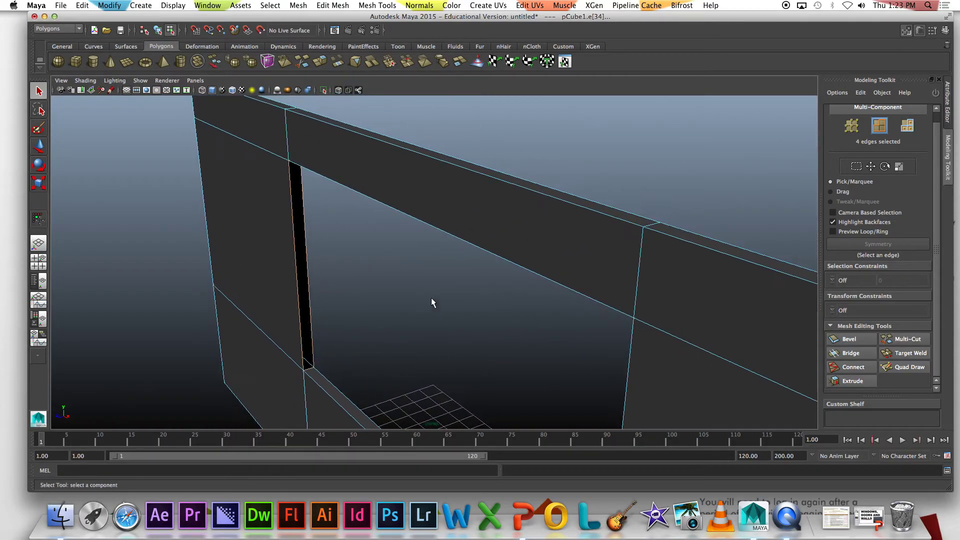
pyautogui.keyDown('alt'); pyautogui.moveTo(433, 303); pyautogui.dragTo(471, 223); pyautogui.keyUp('alt')
pyautogui.click(298, 5)
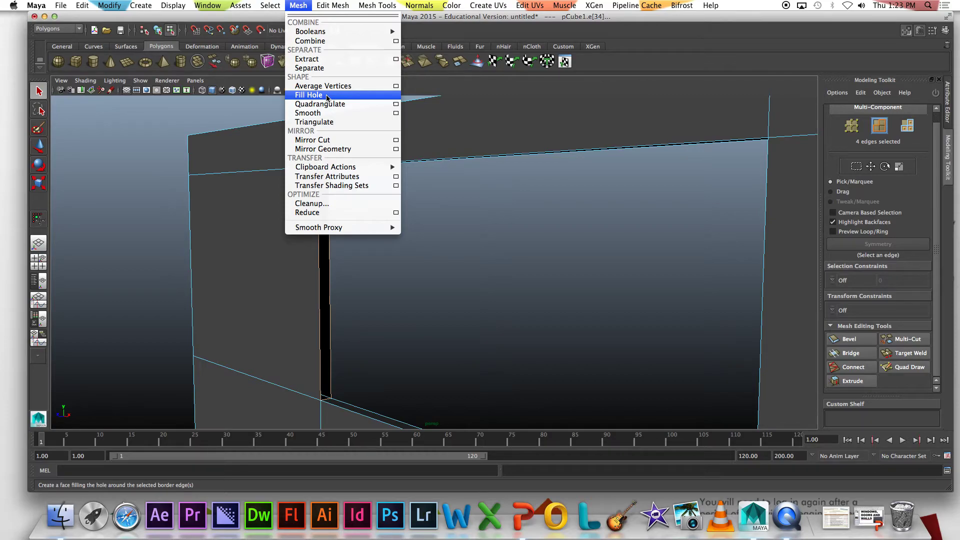
# Fill Hole on the left jamb, then repeat it with G on the right-side gap.
pyautogui.click(327, 95)
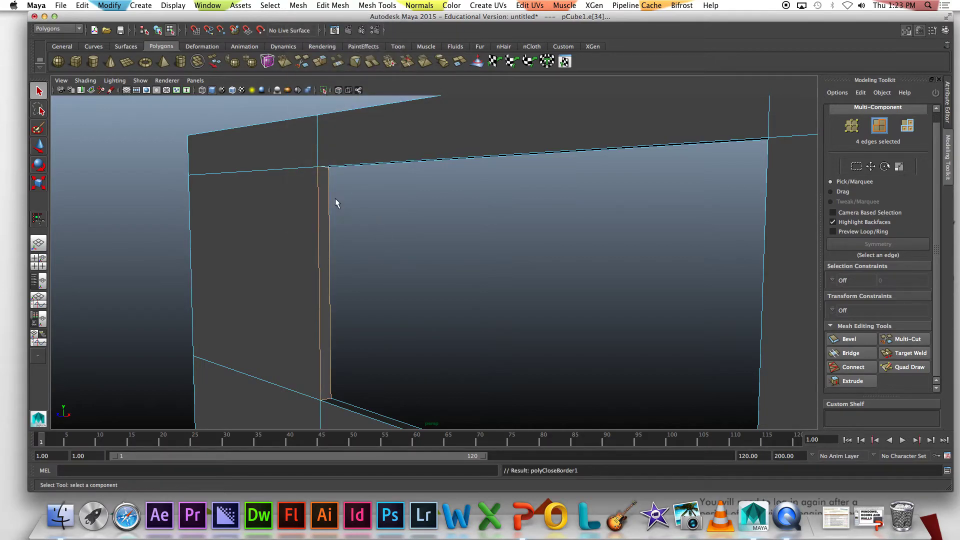
pyautogui.keyDown('alt'); pyautogui.moveTo(435, 274); pyautogui.dragTo(575, 270); pyautogui.keyUp('alt')
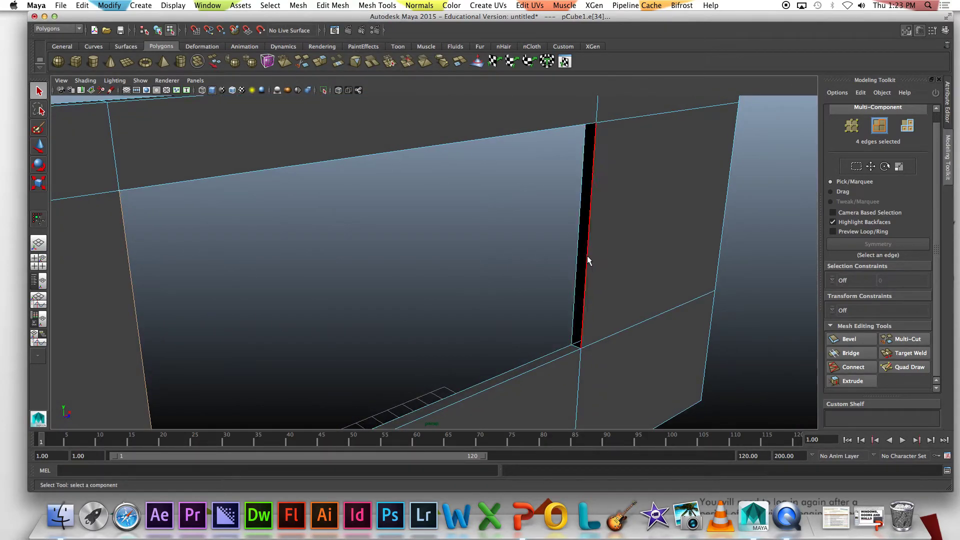
pyautogui.click(588, 256)
pyautogui.press('g')
pyautogui.click(464, 314)
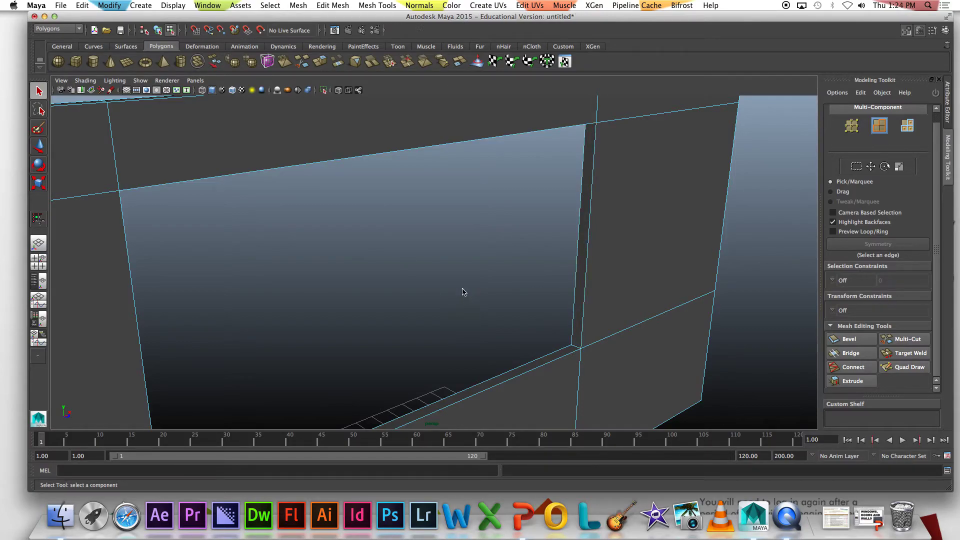
# Frame the whole wall in view and return to Object Mode.
pyautogui.keyDown('alt'); pyautogui.moveTo(489, 291); pyautogui.dragTo(458, 277); pyautogui.keyUp('alt')
pyautogui.scroll(-5, 470, 287)
pyautogui.keyDown('alt'); pyautogui.moveTo(572, 298); pyautogui.dragTo(488, 269, button='middle'); pyautogui.keyUp('alt')
pyautogui.scroll(-4, 487, 263)
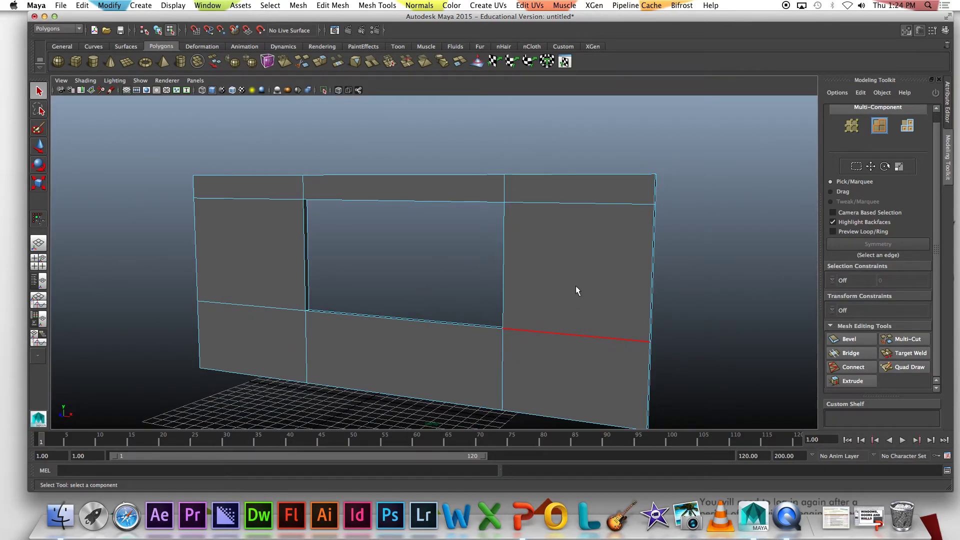
pyautogui.moveTo(575, 288); pyautogui.dragTo(596, 262, button='right')
# Duplicate the wall with Ctrl+D, hide the copy, and reselect the original pCube1.
pyautogui.click(560, 305)
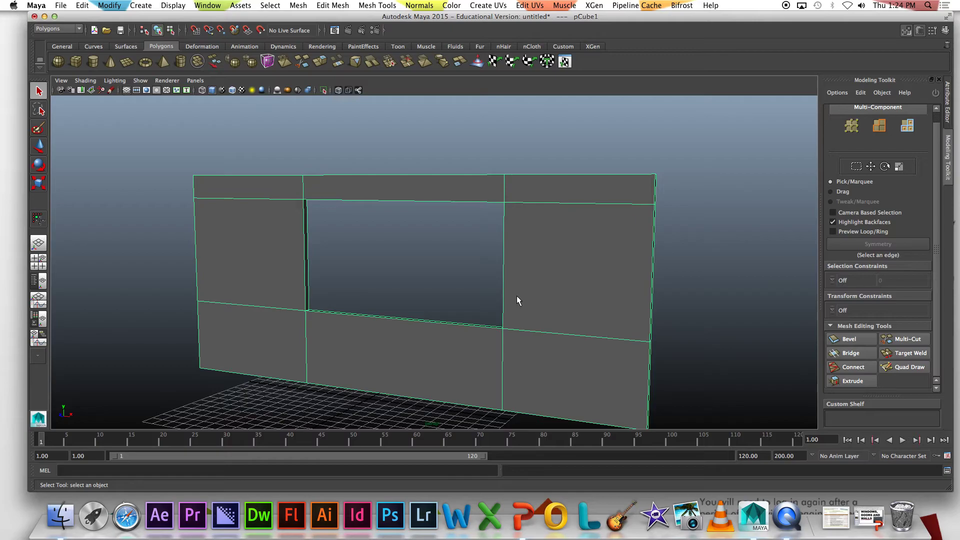
pyautogui.hotkey('ctrl', 'd')
pyautogui.press('w')
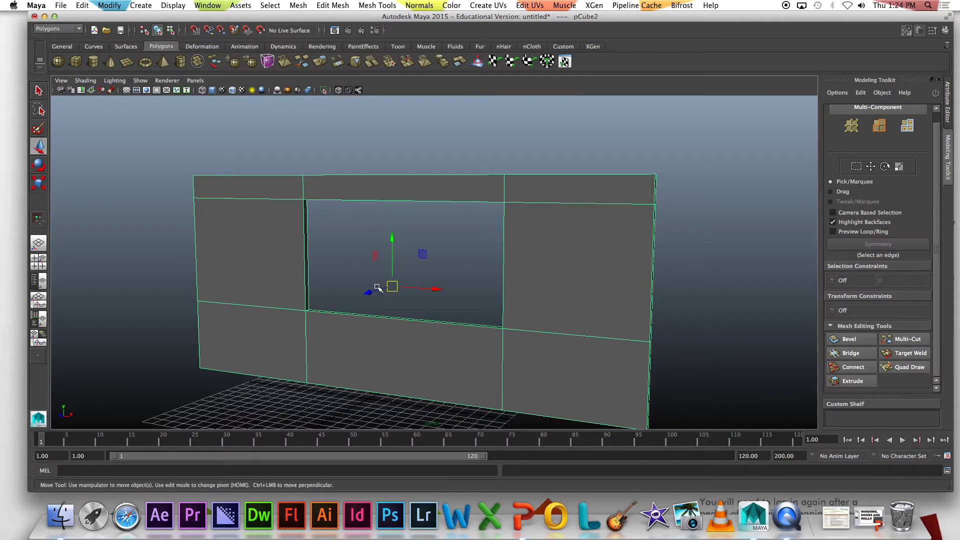
pyautogui.keyDown('alt'); pyautogui.moveTo(378, 289); pyautogui.dragTo(445, 279); pyautogui.keyUp('alt')
pyautogui.scroll(-5, 455, 280)
pyautogui.press('Delete')
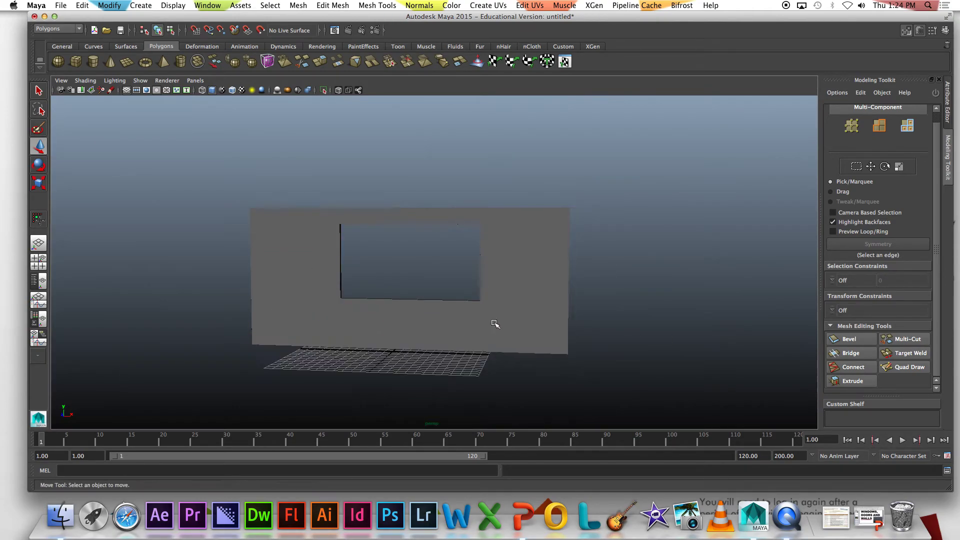
pyautogui.click(484, 319)
pyautogui.keyDown('alt'); pyautogui.moveTo(535, 332); pyautogui.dragTo(498, 345); pyautogui.keyUp('alt')
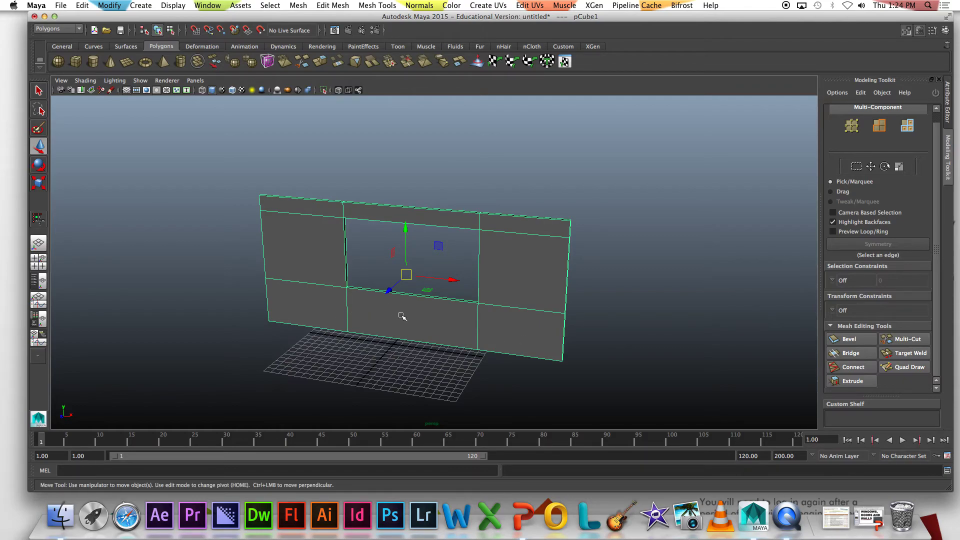
# Delete the four faces below the window opening so the gap reaches the floor.
pyautogui.moveTo(401, 316); pyautogui.dragTo(406, 314, button='right')
pyautogui.moveTo(407, 280); pyautogui.dragTo(433, 370)
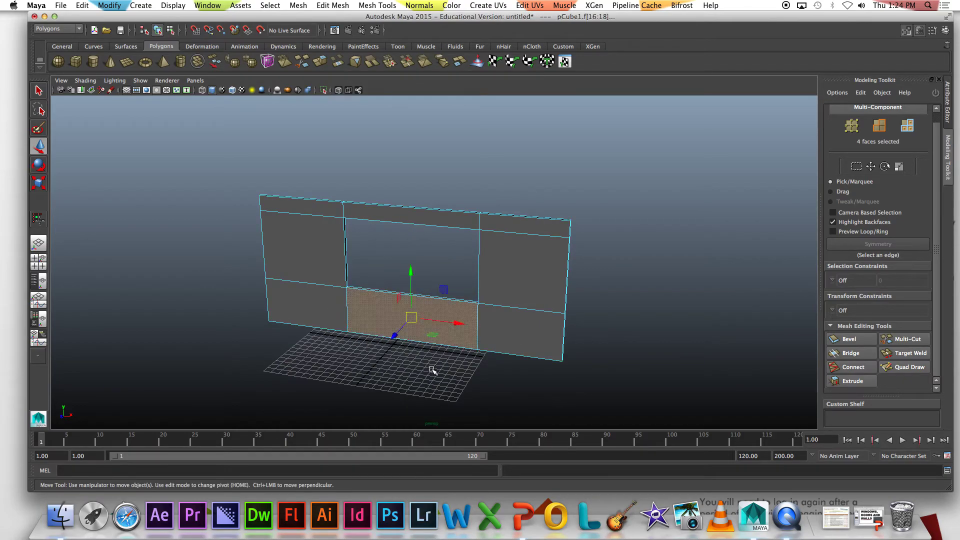
pyautogui.click(429, 393)
pyautogui.scroll(6, 430, 335)
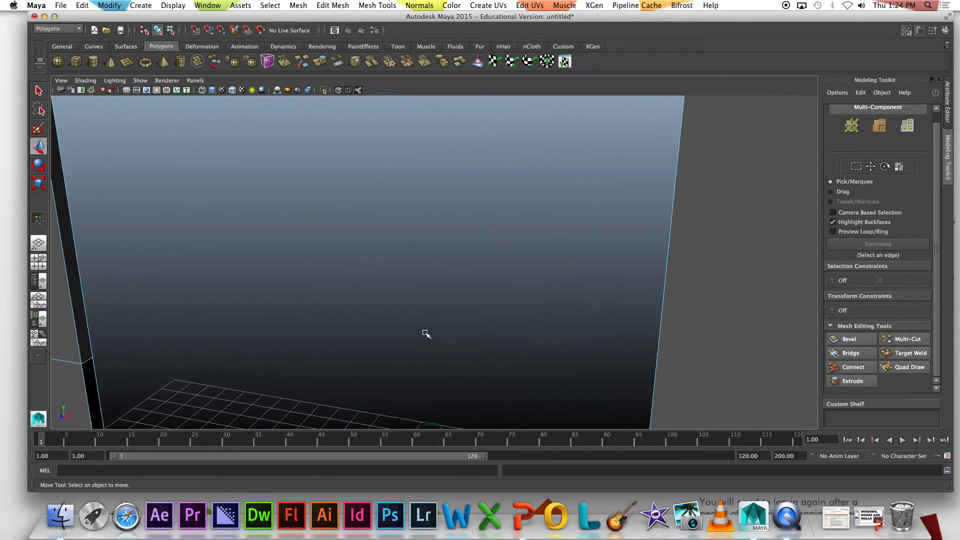
pyautogui.scroll(-4, 409, 326)
# Select the edge loops along both thin sides of the new doorway.
pyautogui.keyDown('alt'); pyautogui.moveTo(392, 325); pyautogui.dragTo(365, 308); pyautogui.keyUp('alt')
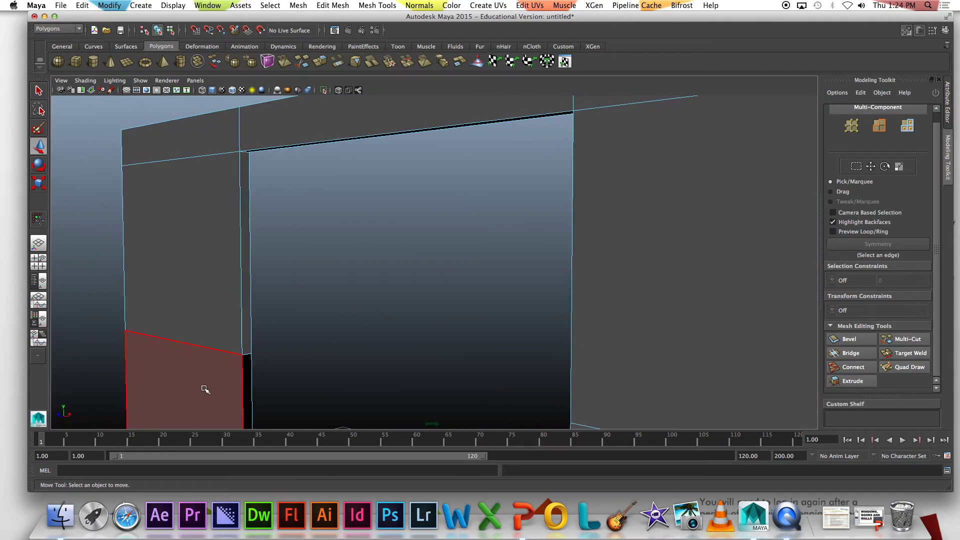
pyautogui.scroll(-5, 390, 249)
pyautogui.moveTo(300, 295); pyautogui.dragTo(305, 279, button='right')
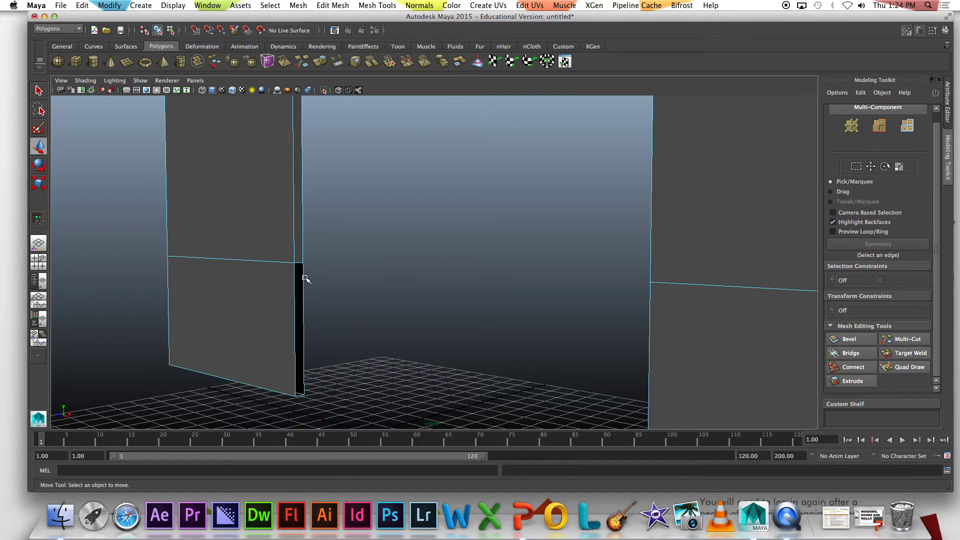
pyautogui.doubleClick(304, 280)
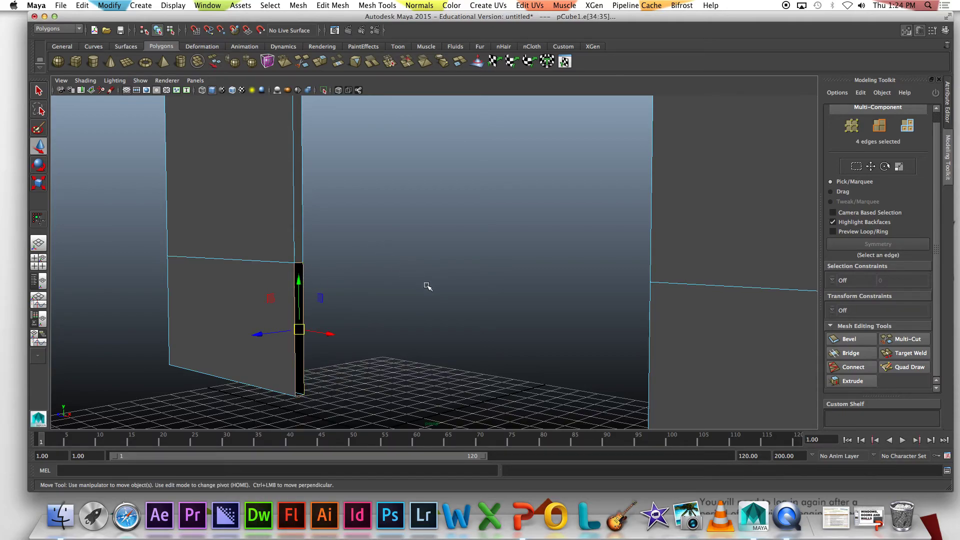
pyautogui.keyDown('alt'); pyautogui.moveTo(501, 272); pyautogui.dragTo(574, 266); pyautogui.keyUp('alt')
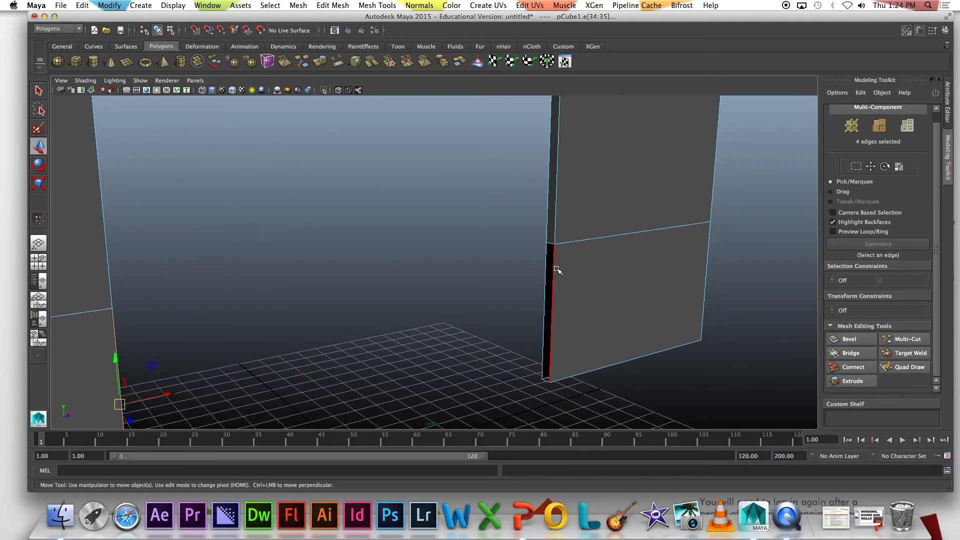
pyautogui.doubleClick(555, 270)
pyautogui.keyDown('alt'); pyautogui.moveTo(488, 242); pyautogui.dragTo(412, 203); pyautogui.keyUp('alt')
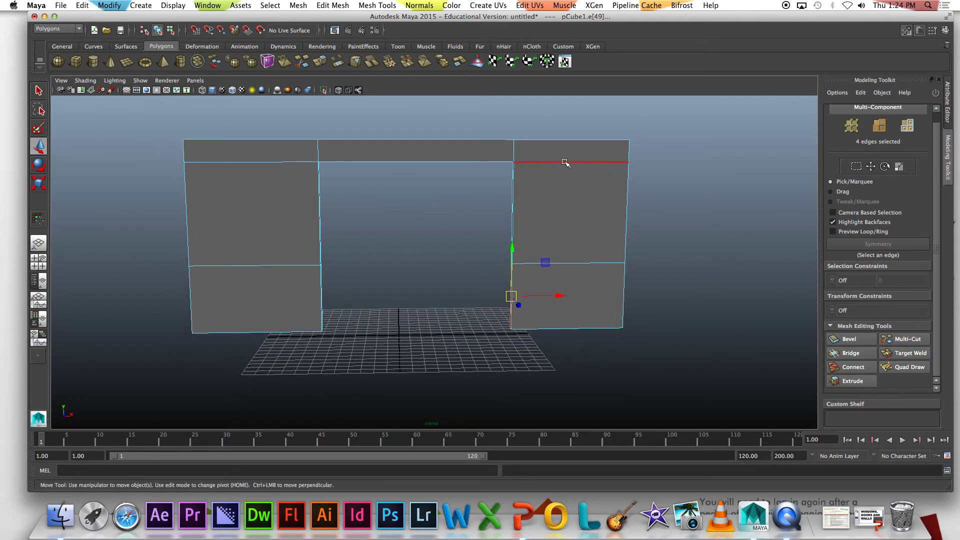
# Select the vertices along the doorway's right jamb and move them left along X.
pyautogui.moveTo(565, 163); pyautogui.dragTo(528, 155, button='right')
pyautogui.moveTo(478, 120); pyautogui.dragTo(548, 368)
pyautogui.click(560, 237)
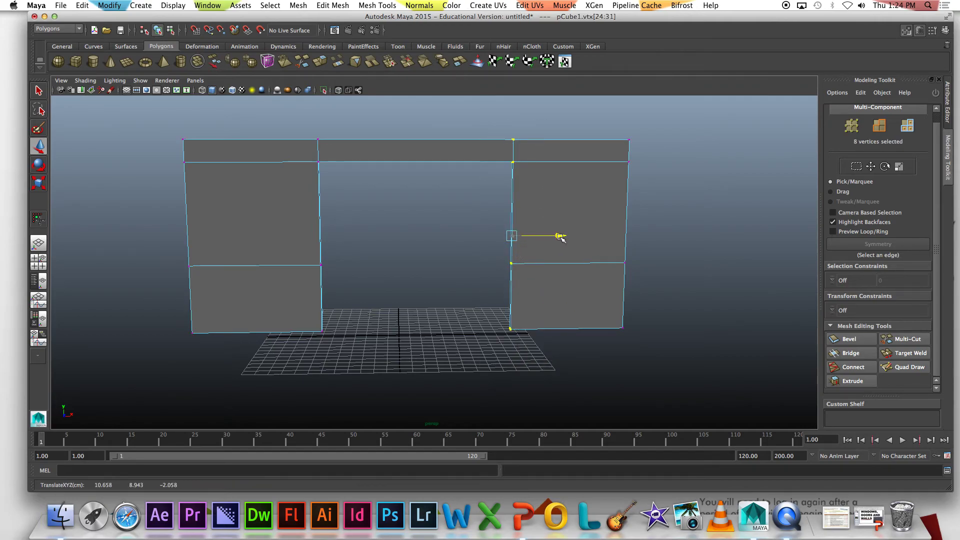
pyautogui.moveTo(560, 237); pyautogui.dragTo(487, 256)
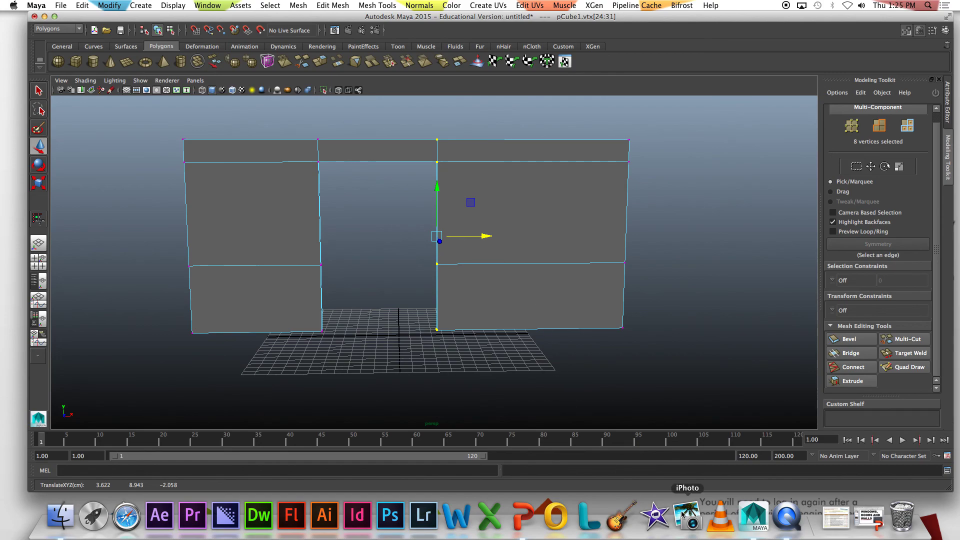
pyautogui.rightClick(786, 518)
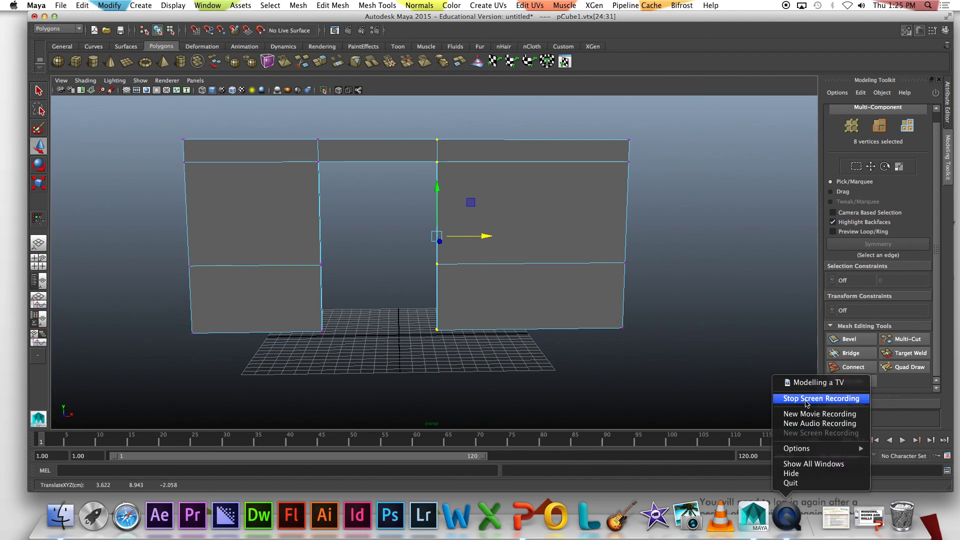